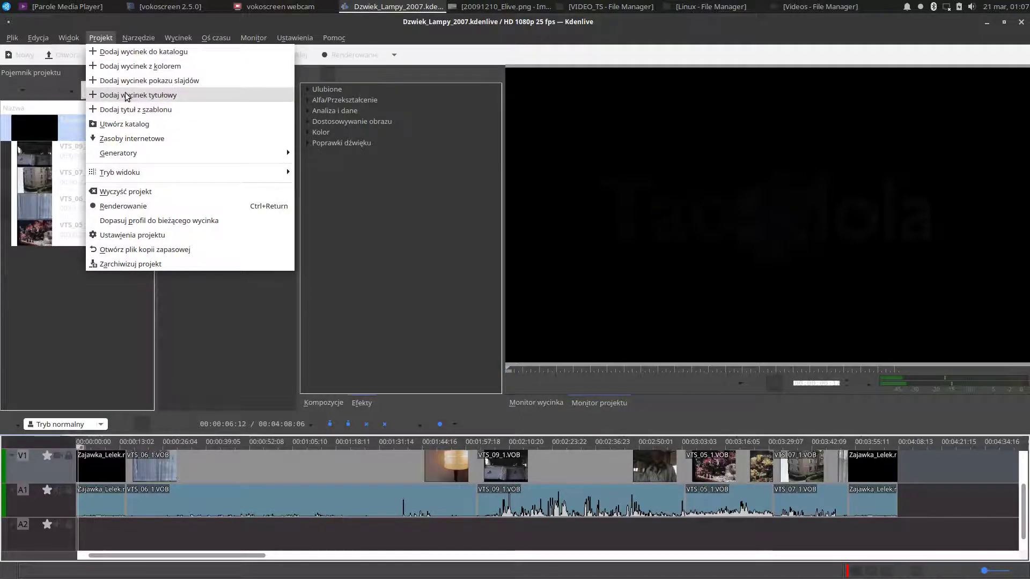
Add a new title clip to the project, place a text item in its frame and set the font size to 120
left_click(126, 95)
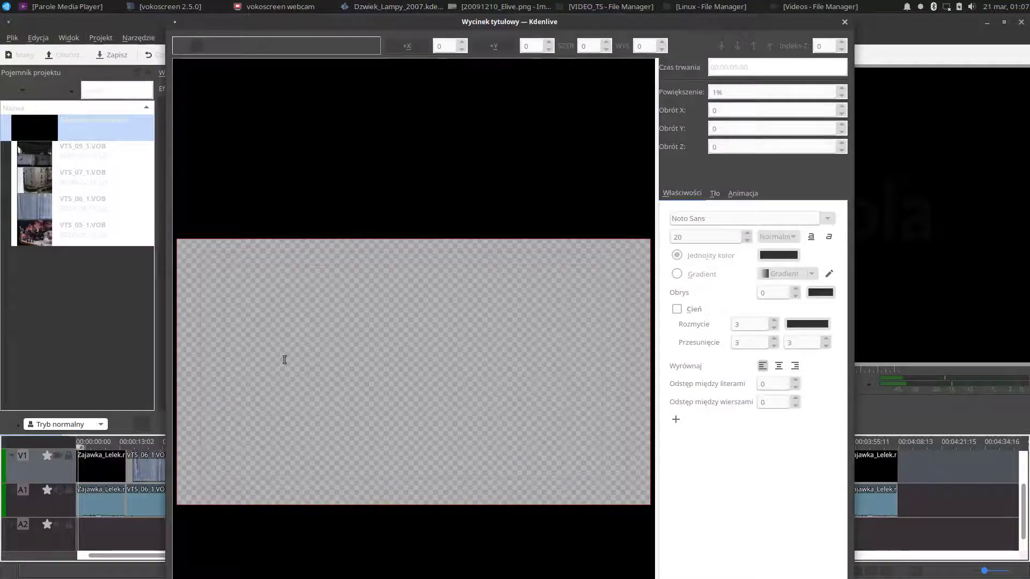
left_click(285, 359)
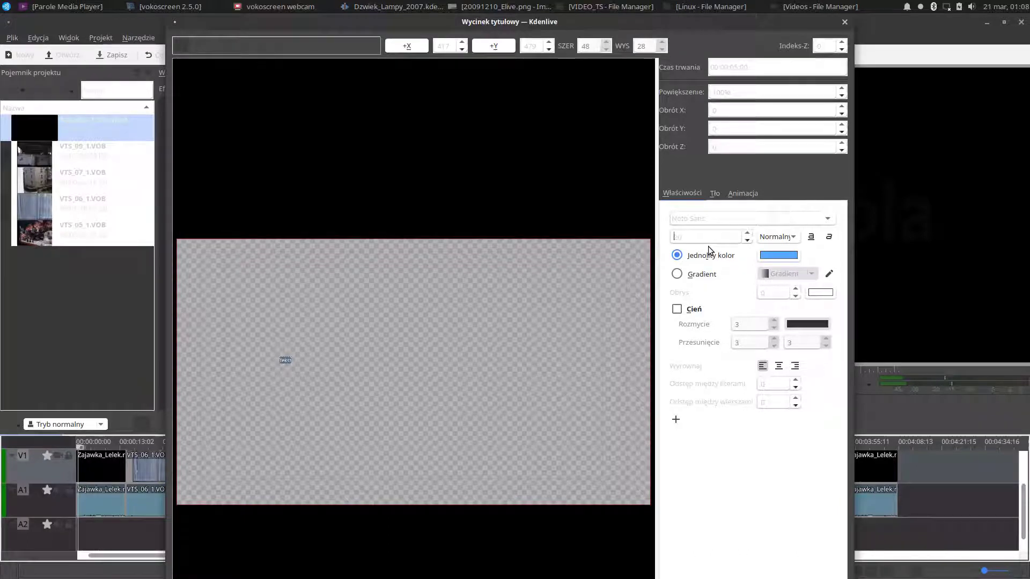
type("1")
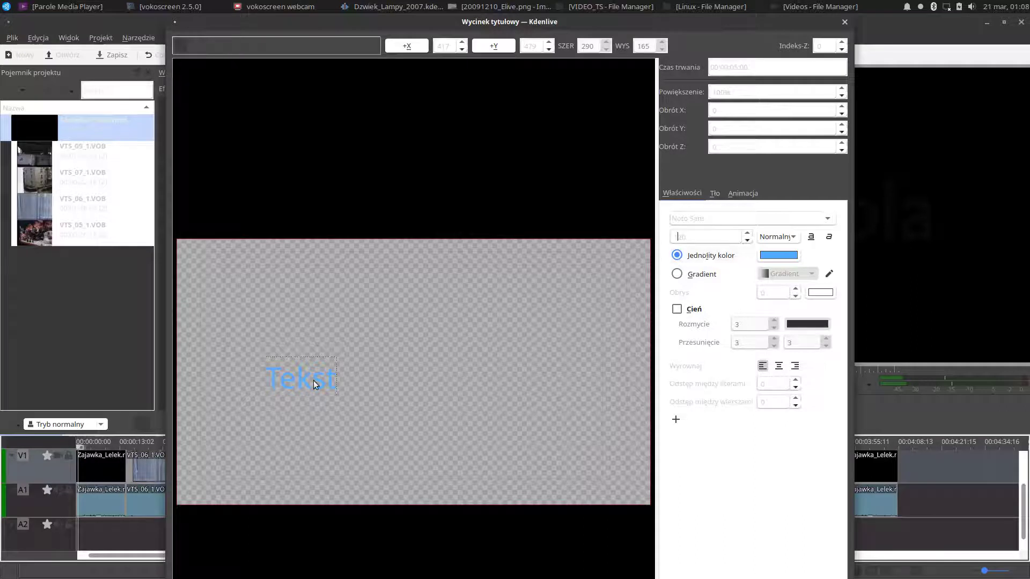
Move the placeholder text item into the right half of the title frame
double_click(313, 381)
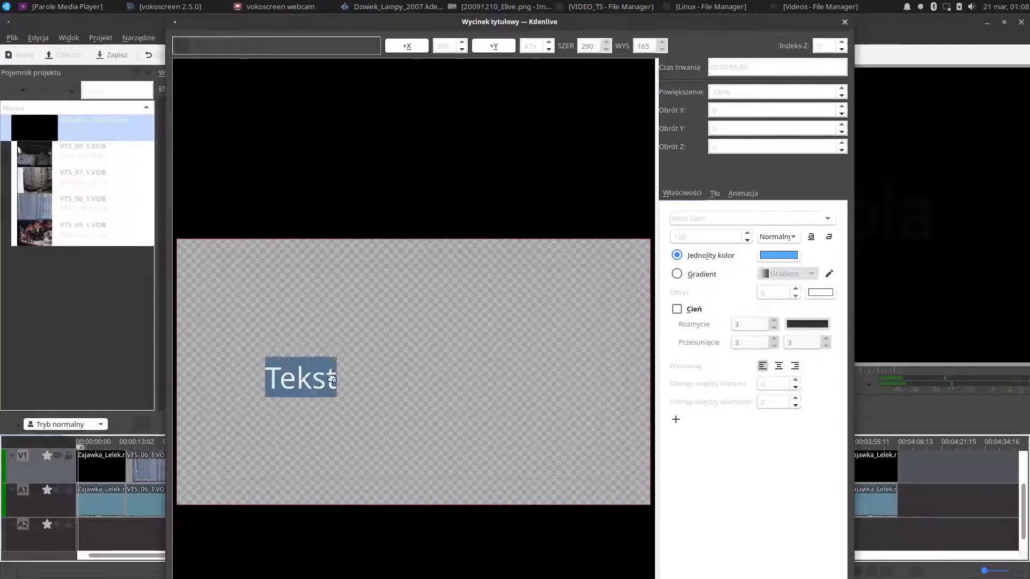
left_click(331, 379)
left_click_drag(299, 385, 512, 371)
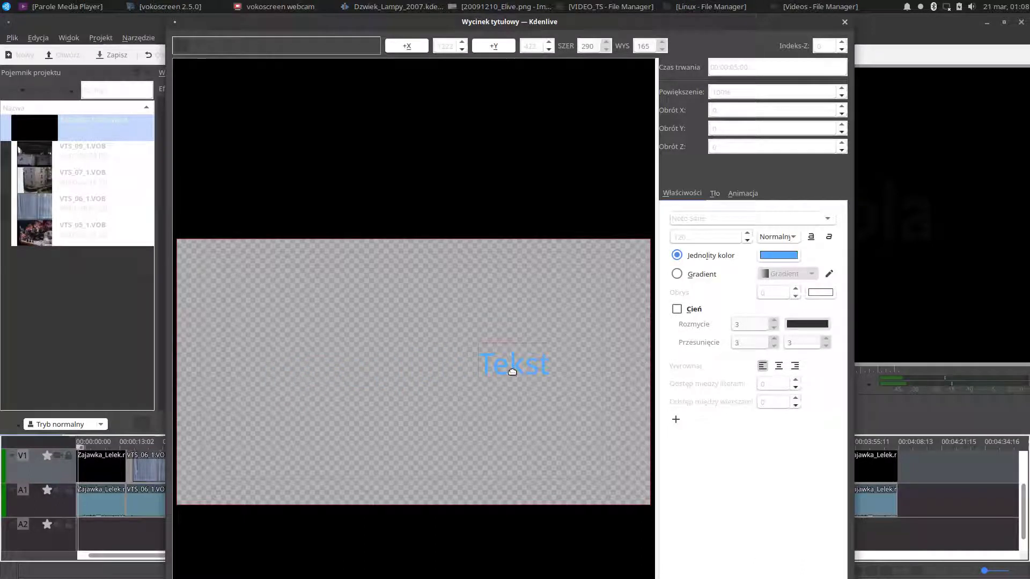
Replace the placeholder text with "Montaż Plików VOB w Kenlive" and reposition it so the whole line fits just below the frame's middle
double_click(512, 370)
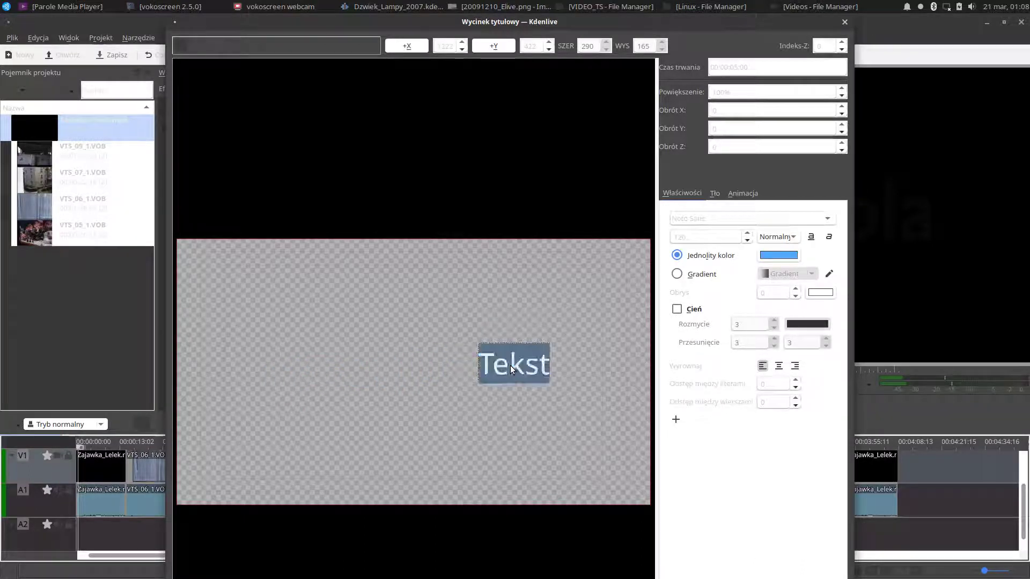
type("Montaż")
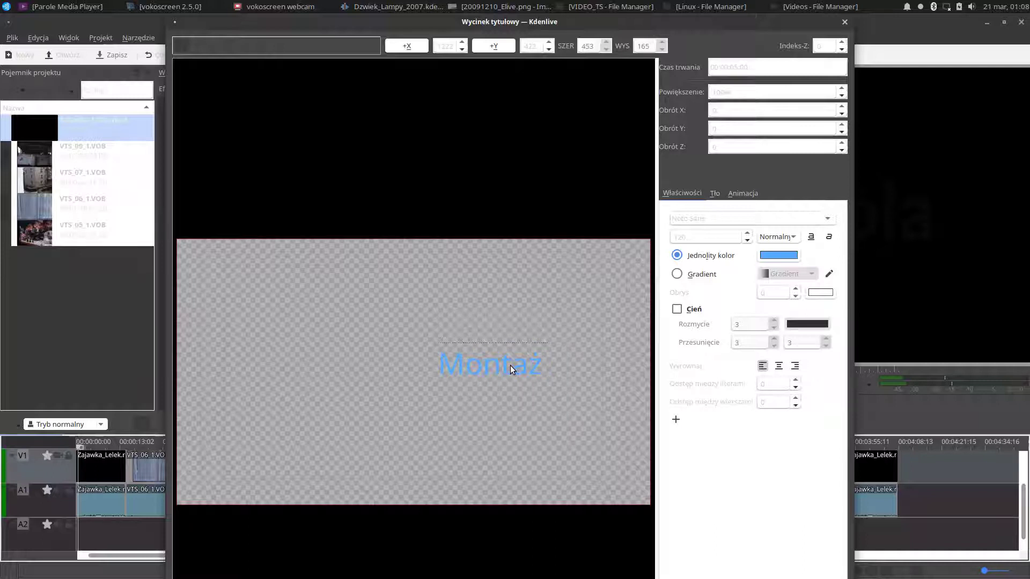
type(" Plik")
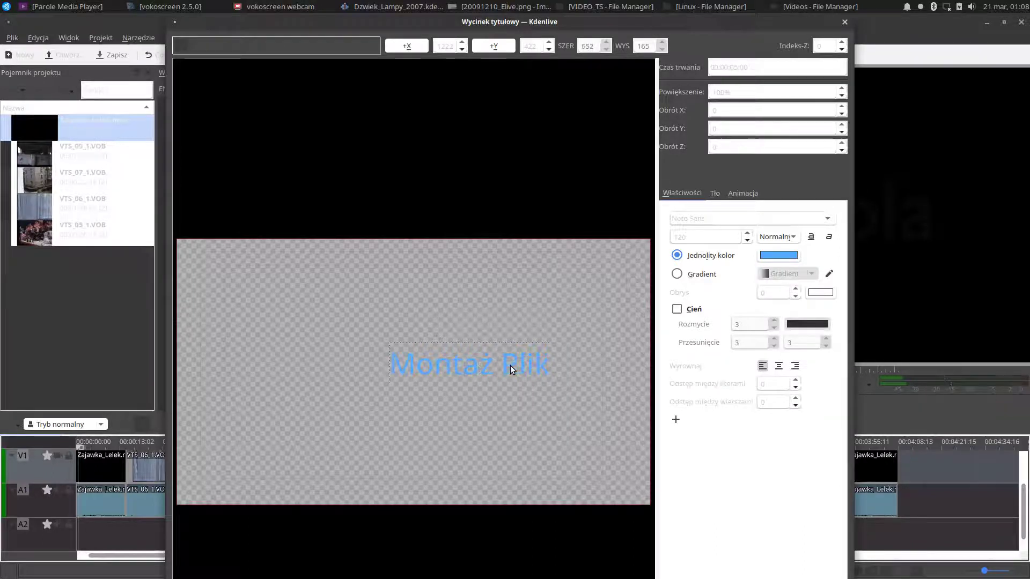
type("ów")
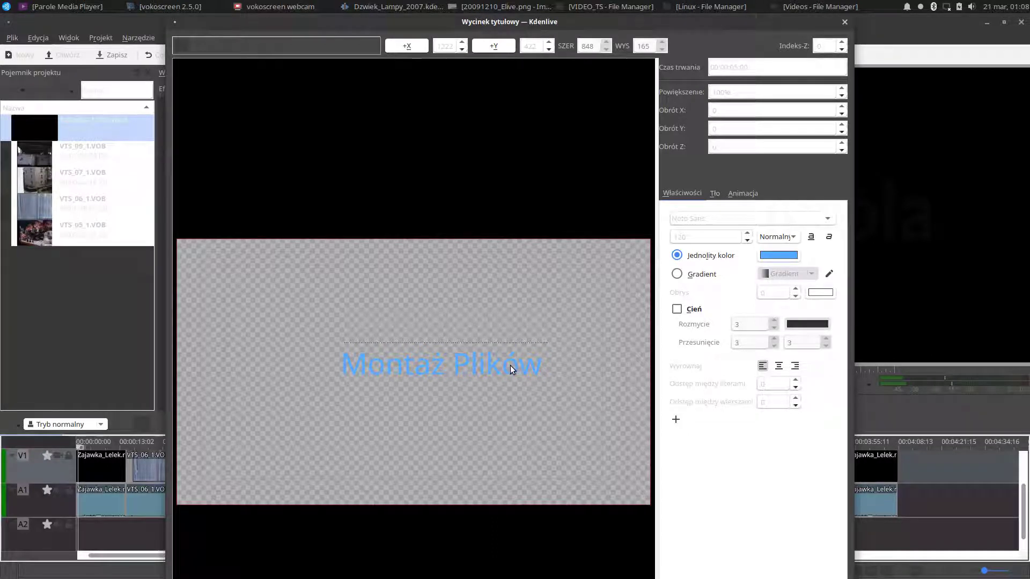
type(" VOB")
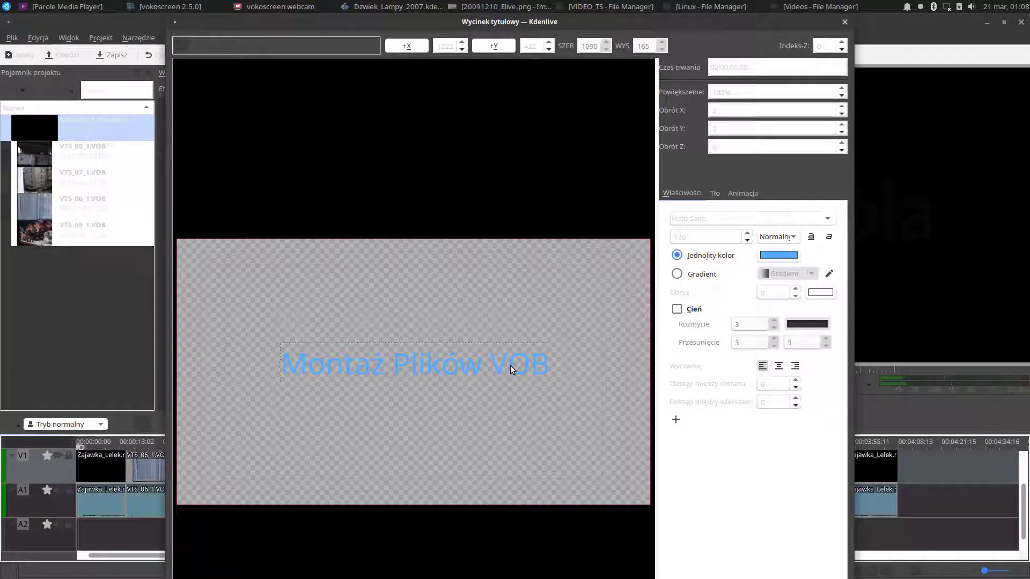
type(" w")
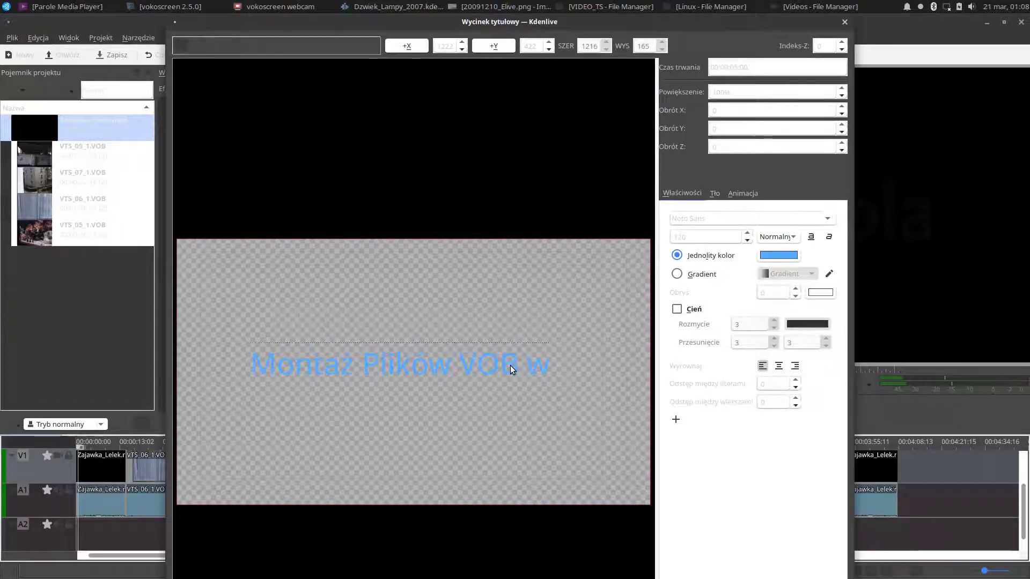
type(" KDE")
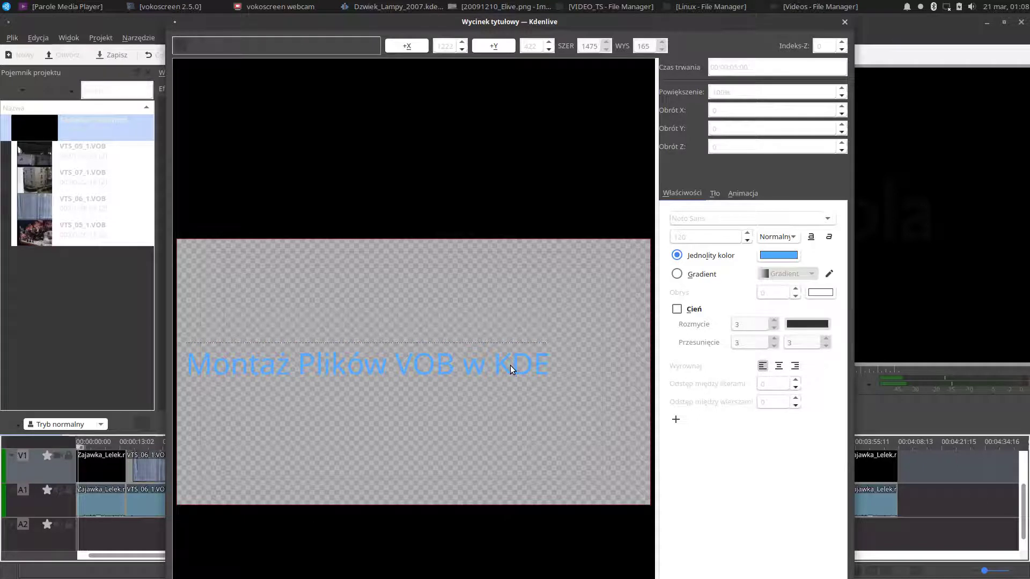
key("BackSpace")
key("BackSpace")
type("enlive")
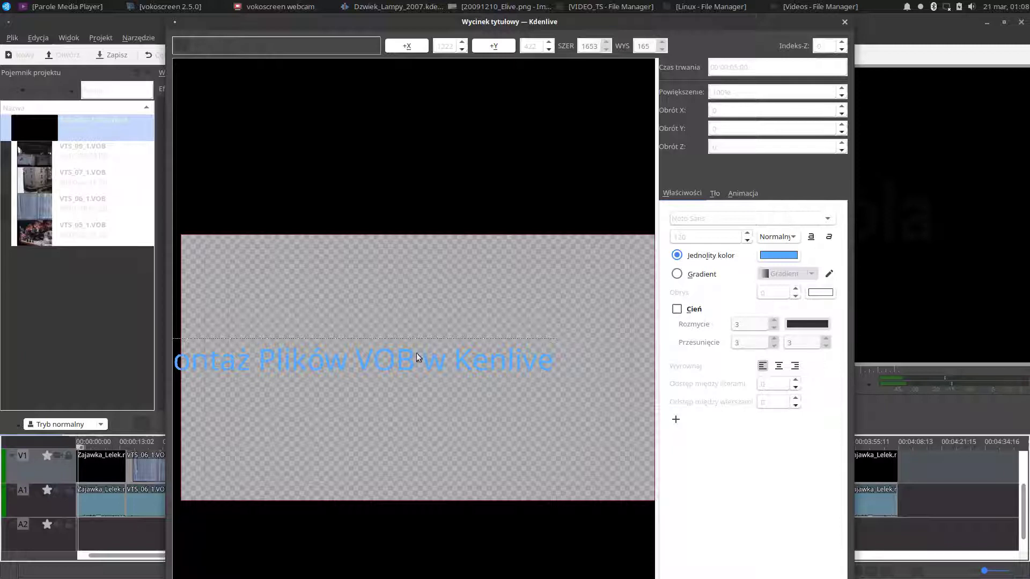
left_click_drag(371, 359, 444, 393)
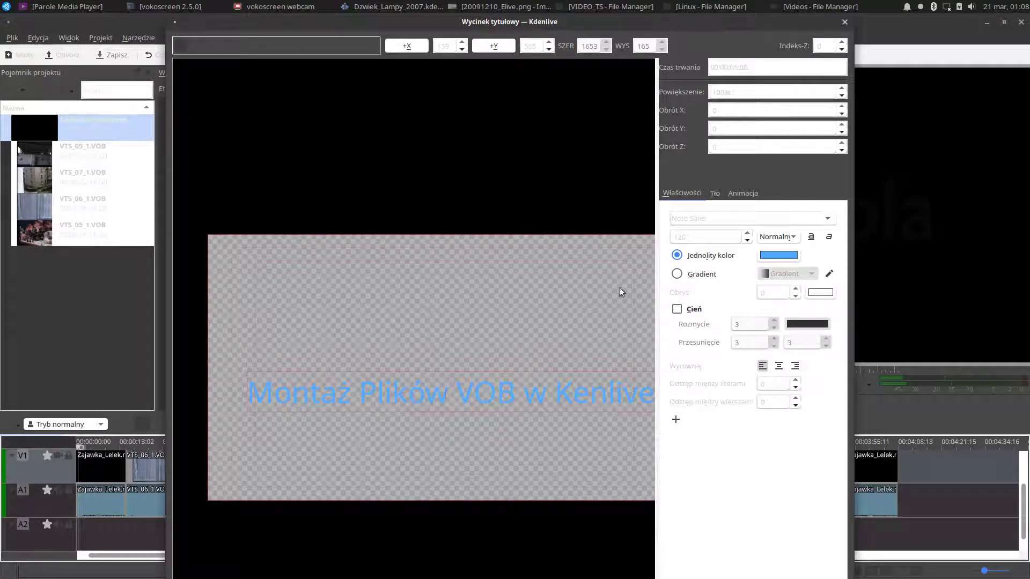
Change the solid colour of the entire title text to white
triple_click(459, 392)
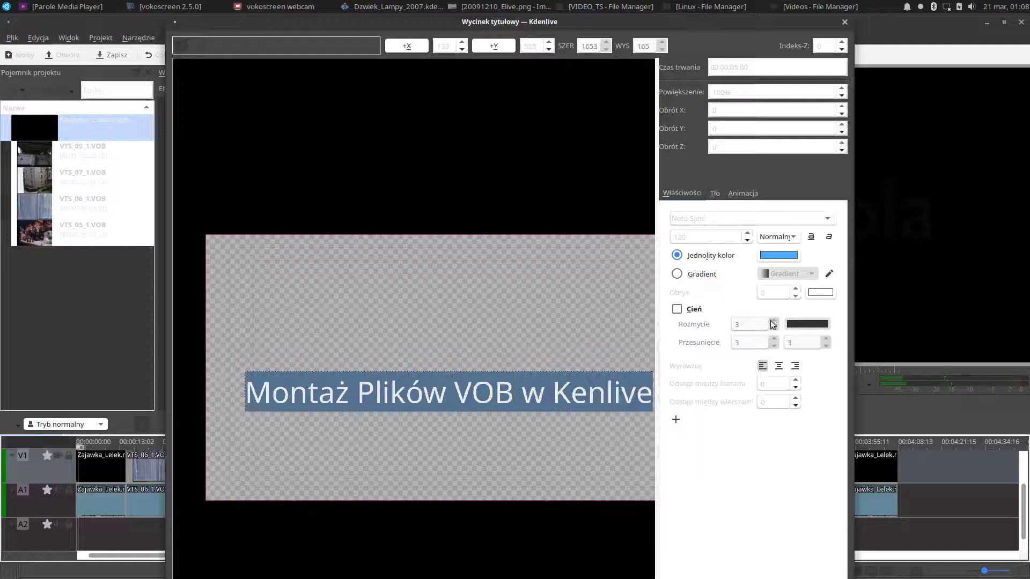
left_click(777, 261)
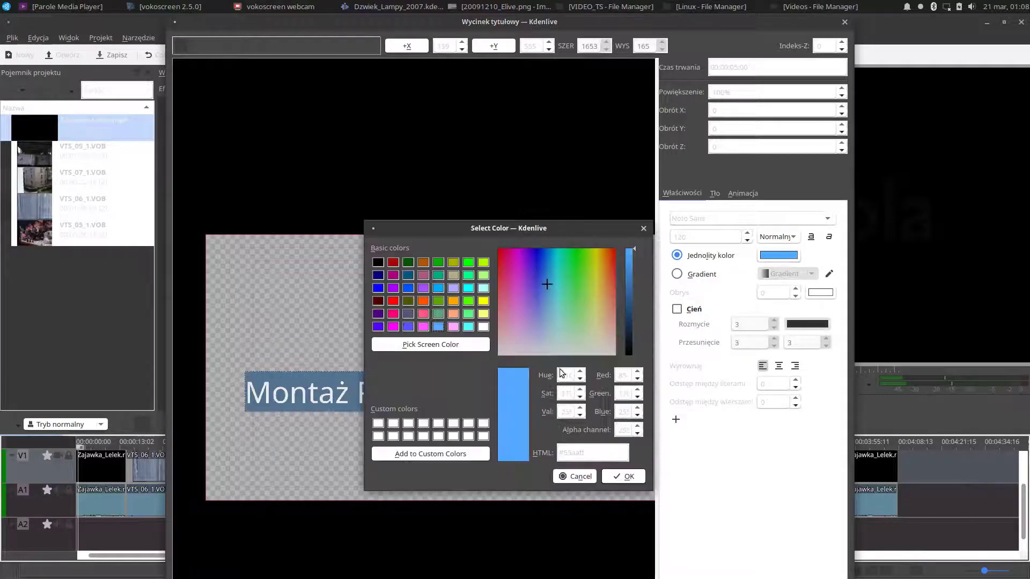
left_click(482, 326)
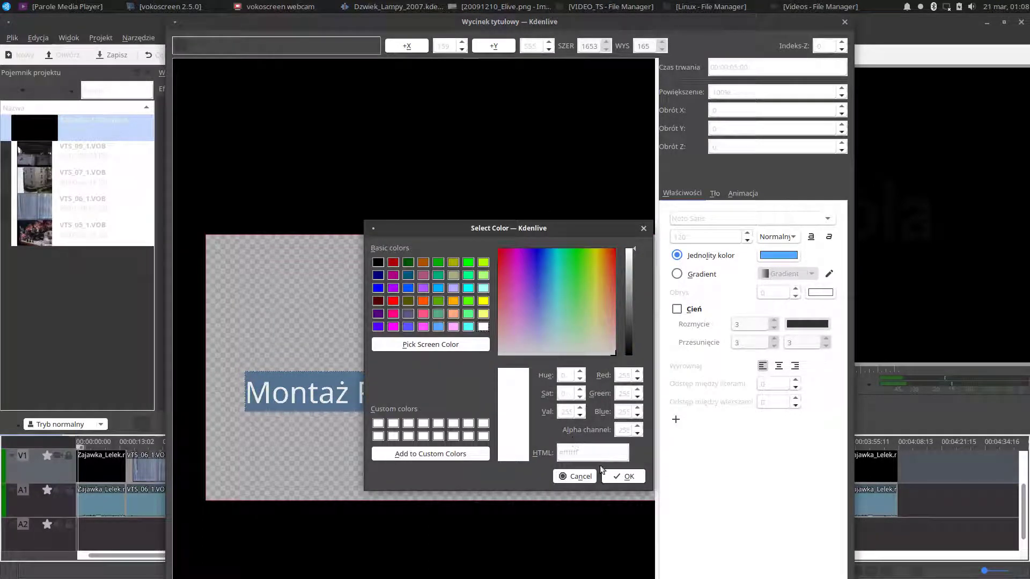
left_click(629, 479)
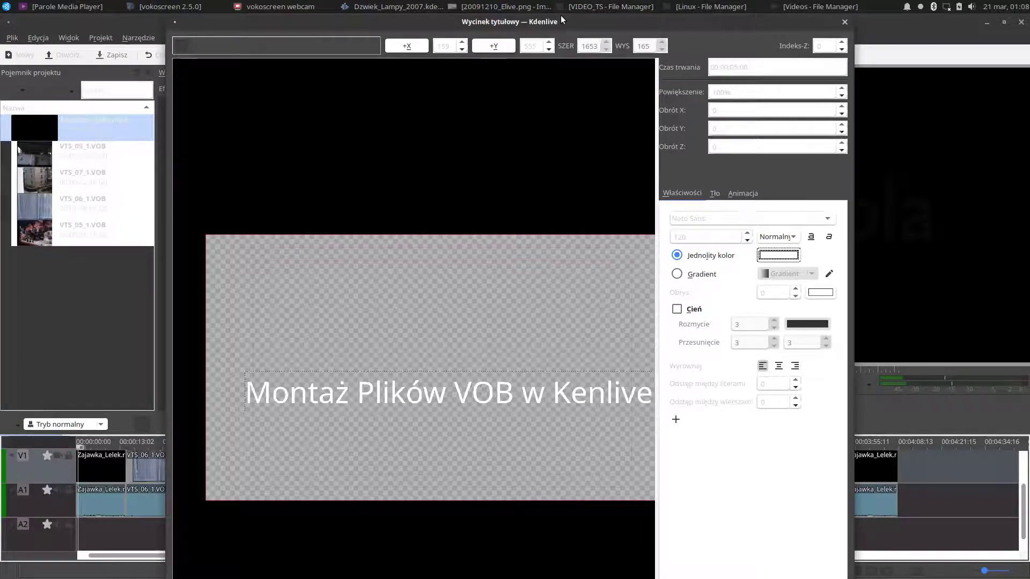
Check the full title line in the title editor and save the title clip to the project
left_click_drag(562, 20, 544, 55)
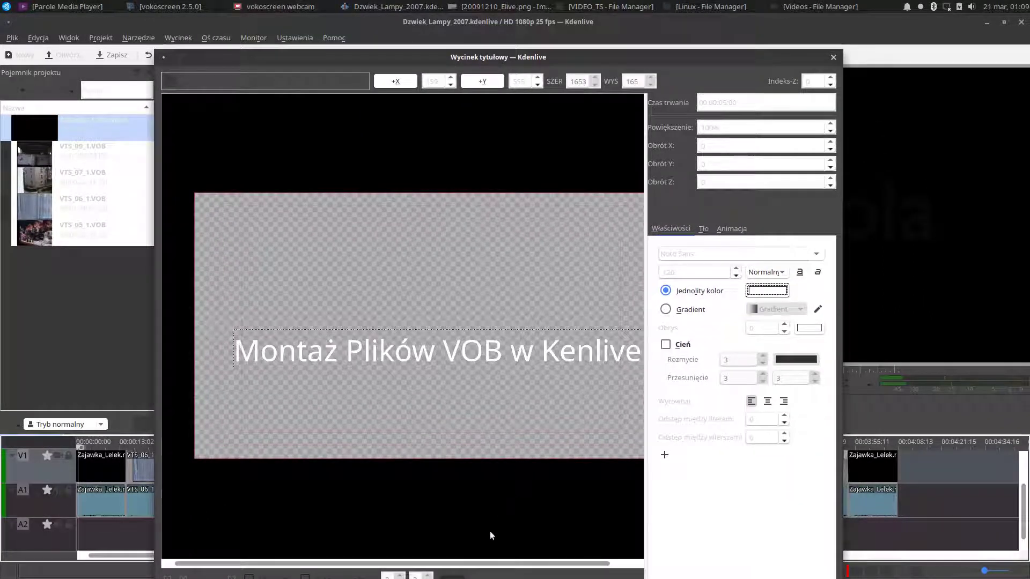
left_click_drag(471, 566, 523, 569)
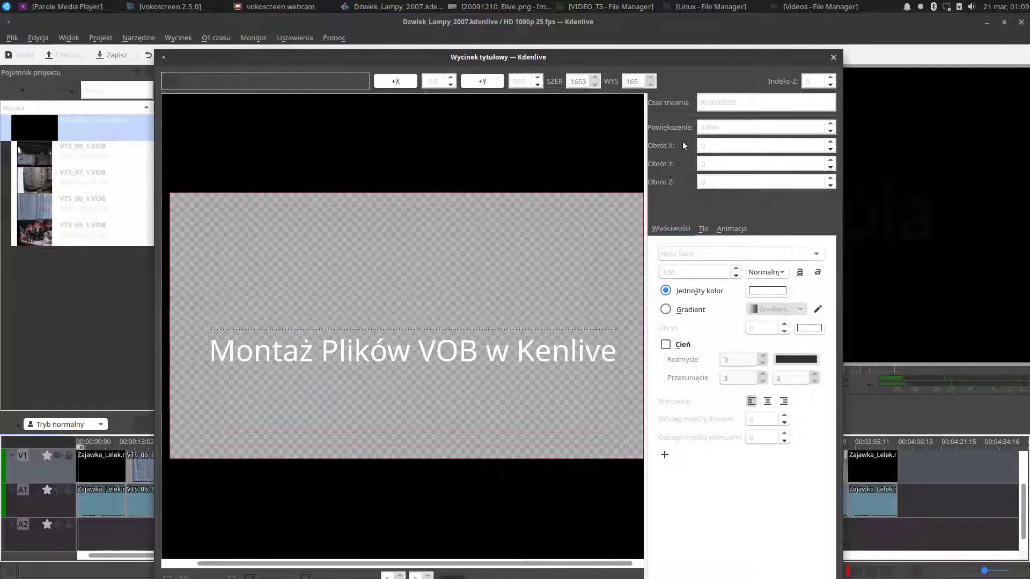
mouse_move(656, 63)
left_mouse_down()
mouse_move(654, 47)
mouse_move(648, 134)
mouse_move(652, 71)
left_mouse_up()
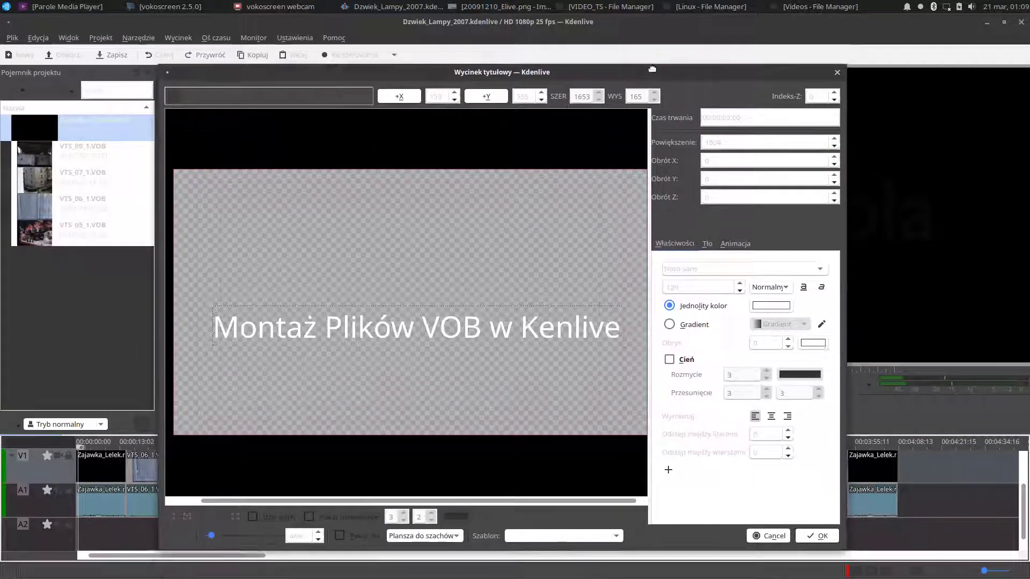
left_click(824, 530)
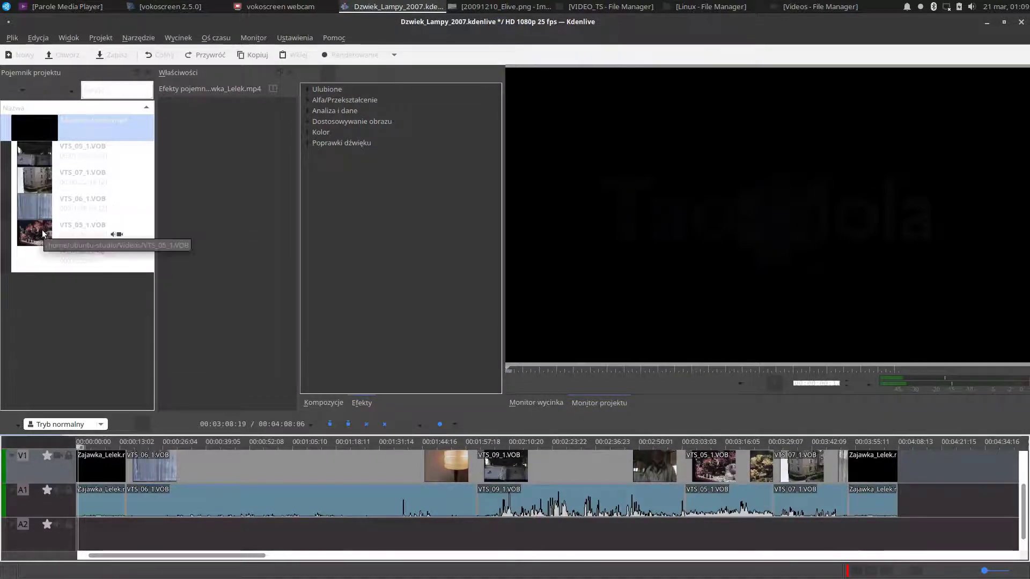
Place the new title clip on track V2 above the opening Zajawka_Lelek clip, starting shortly after the beginning
left_click(190, 443)
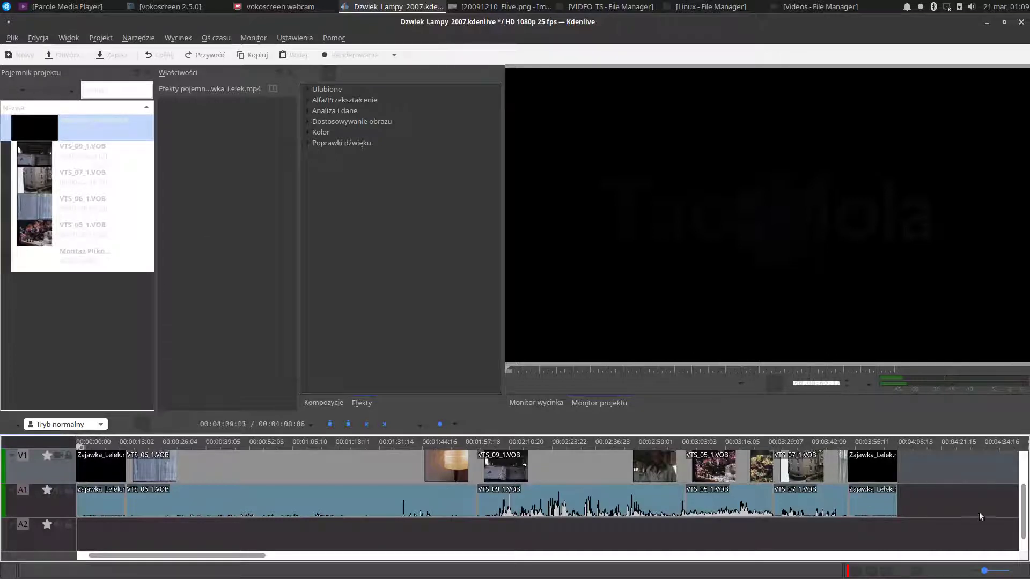
scroll(1017, 470, "up", 1)
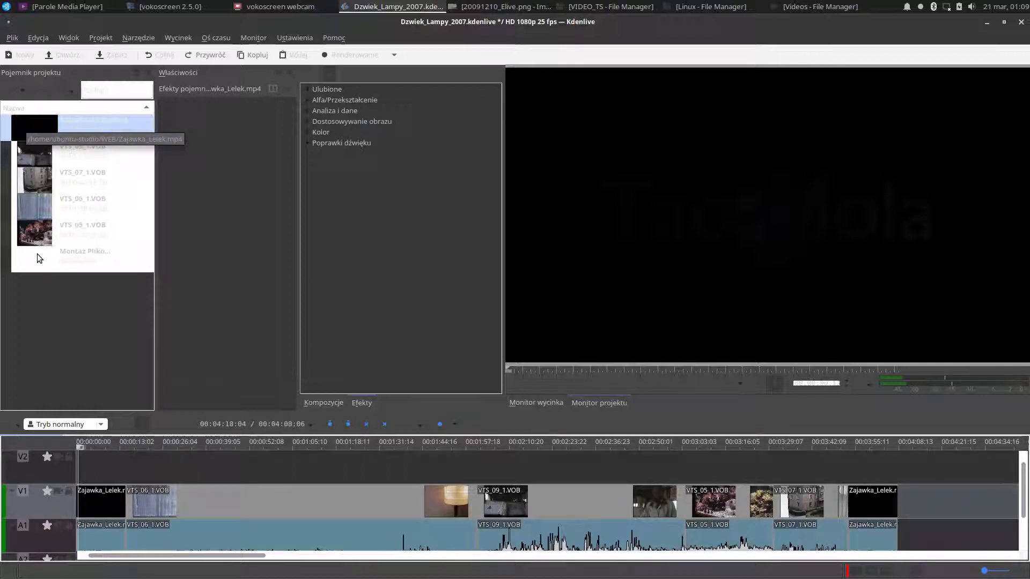
left_click_drag(37, 255, 88, 456)
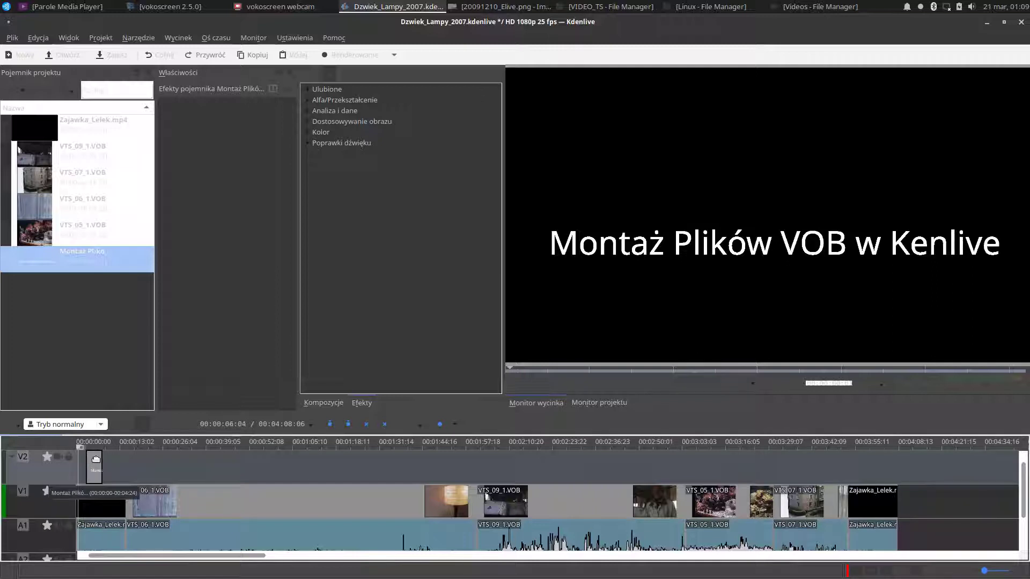
Play the timeline from near the start to preview the title over the intro clip
left_click(92, 460)
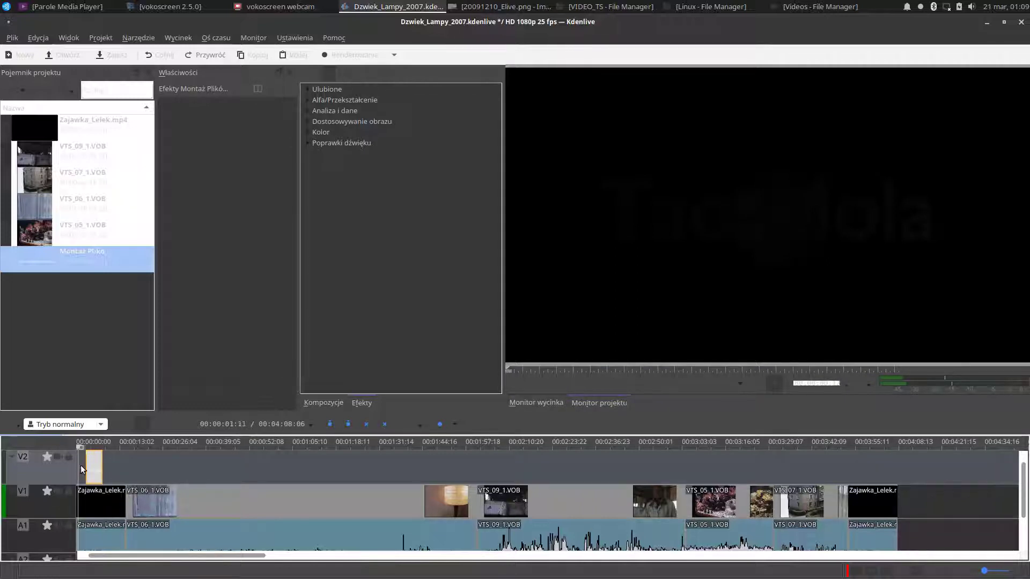
left_click(83, 464)
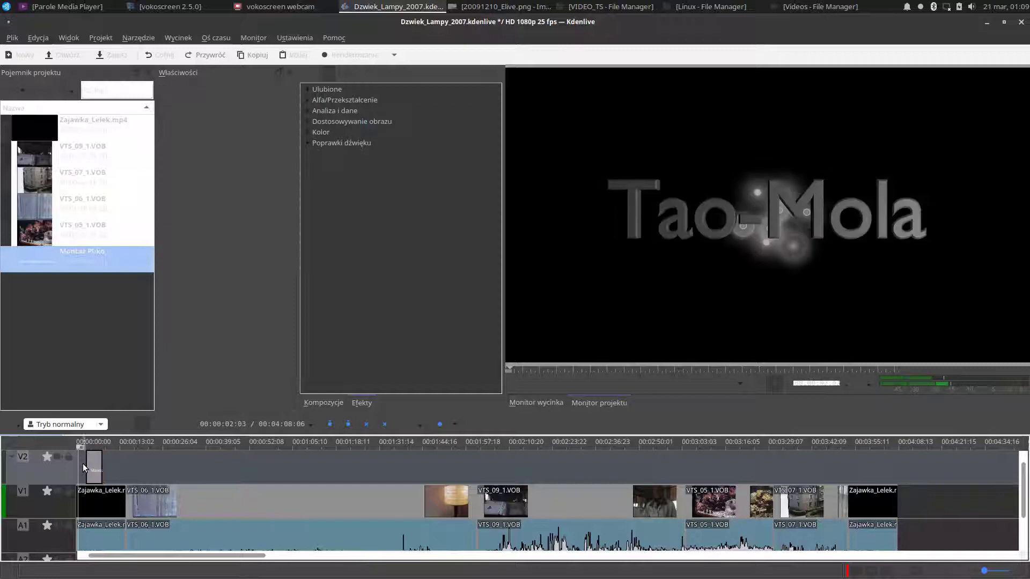
left_click(80, 536)
scroll(79, 537, "down", 1)
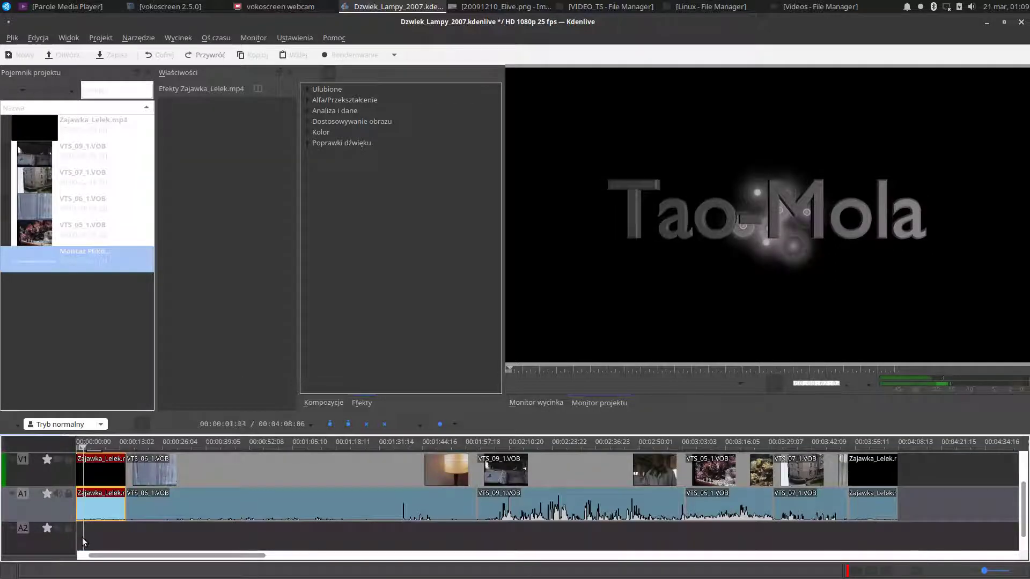
left_click(79, 540)
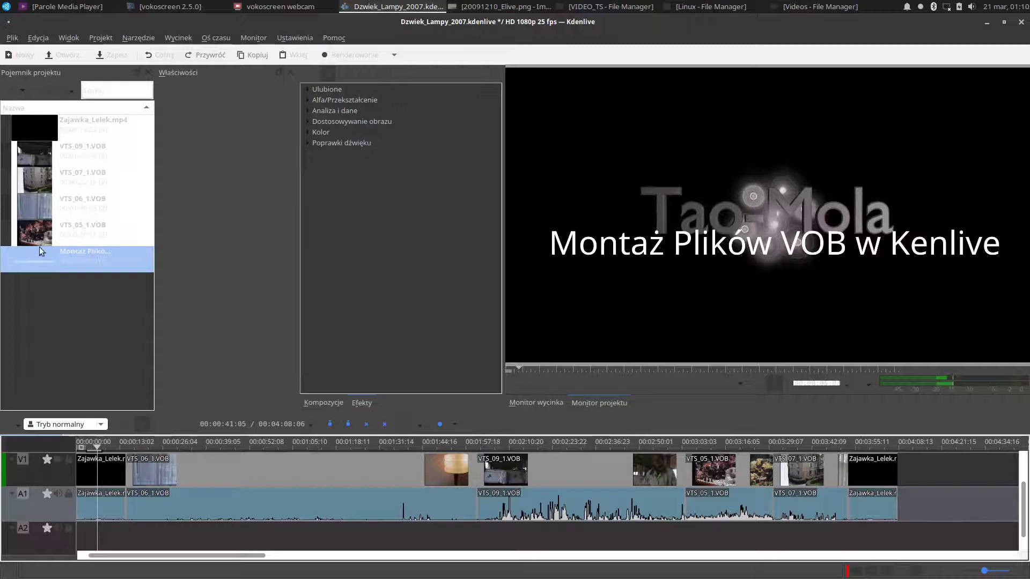
Reopen the title clip, move its text lower in the frame, save it, and play the project from near the start
double_click(27, 261)
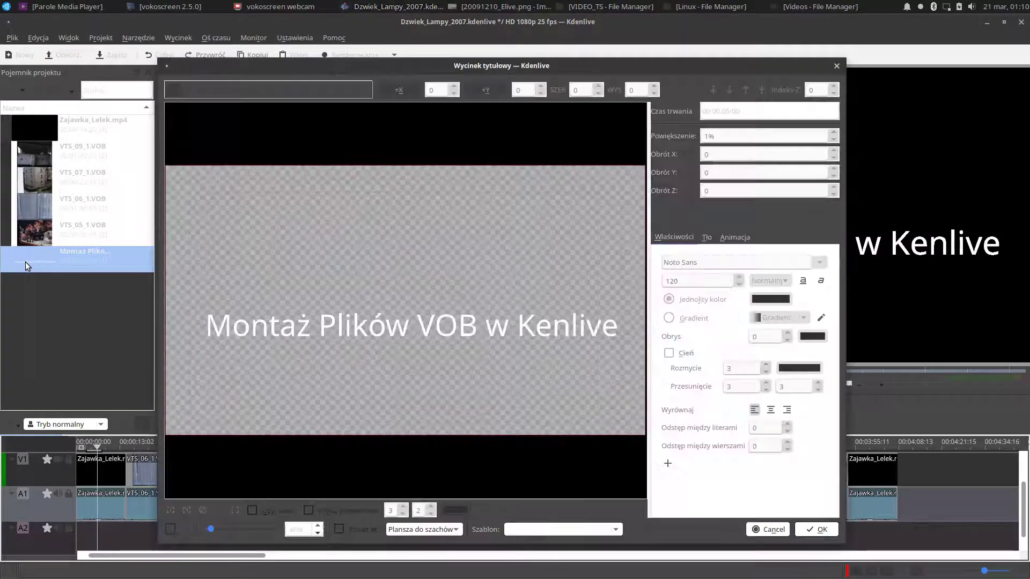
left_click(300, 328)
left_click(301, 354)
left_click(296, 329)
left_click_drag(296, 330, 294, 374)
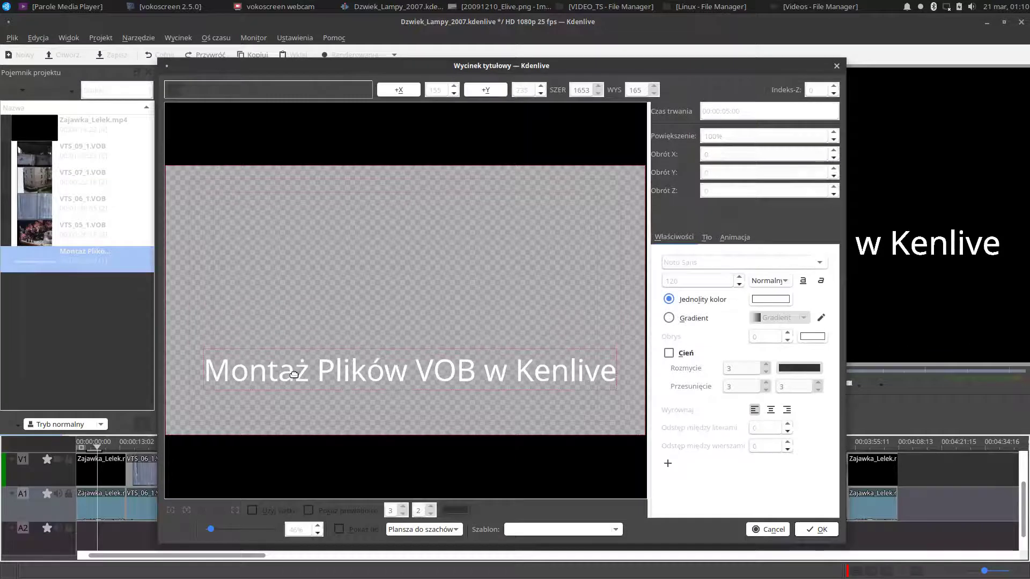
left_click(808, 530)
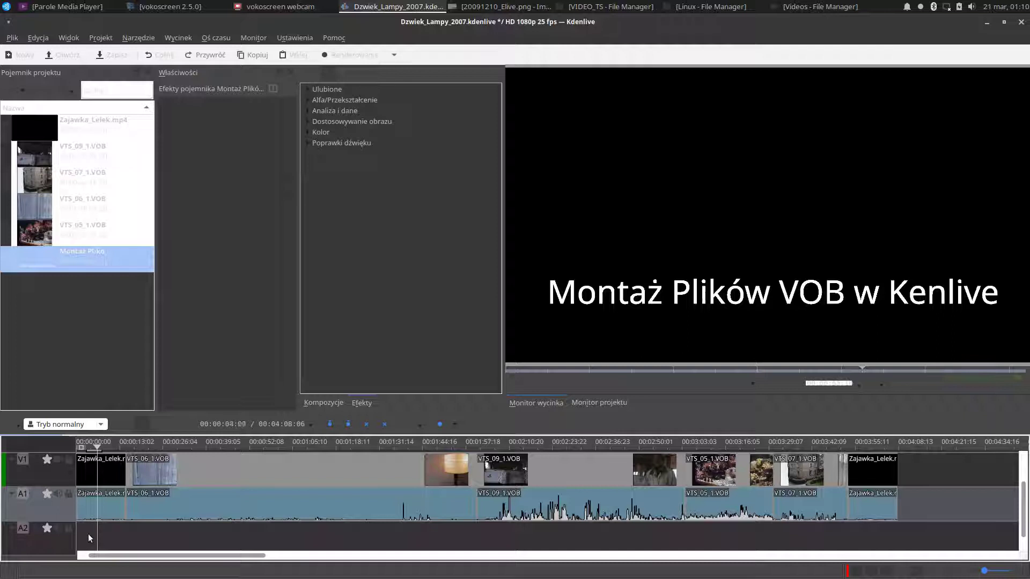
left_click(79, 539)
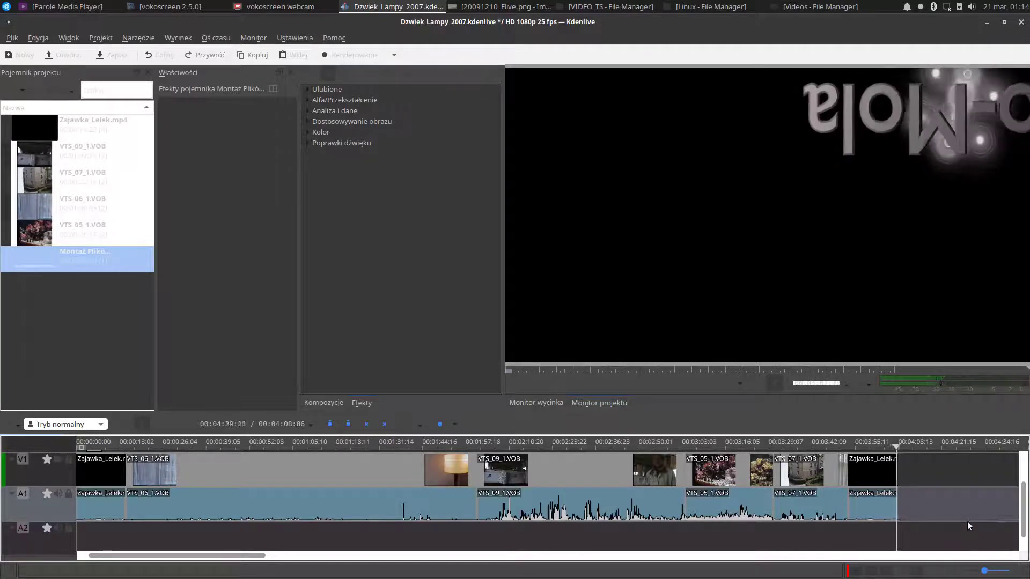
Minimize the editor and browse the Linux screenshots folder from start to end in a widened file manager window
left_click(988, 24)
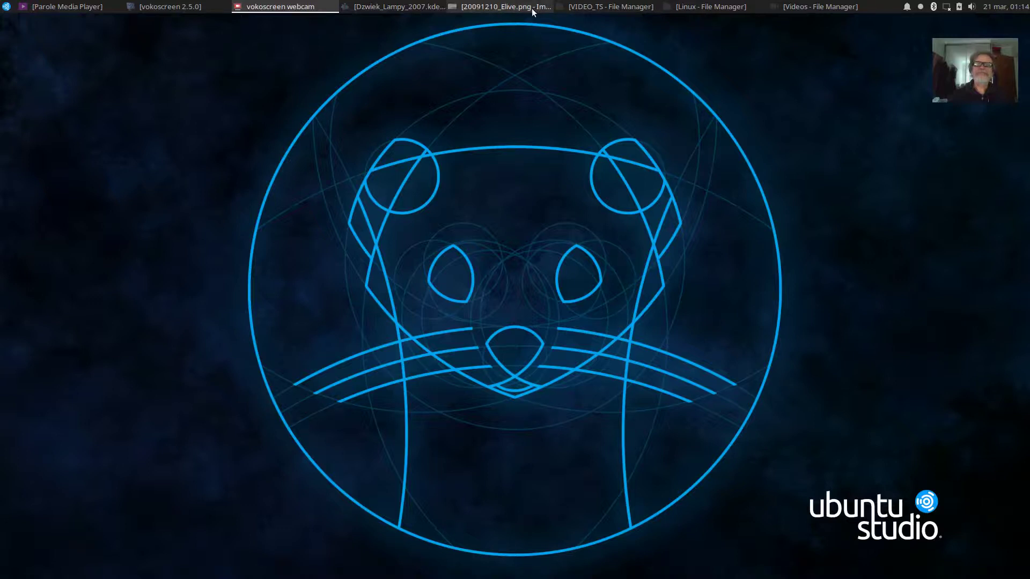
left_click(693, 7)
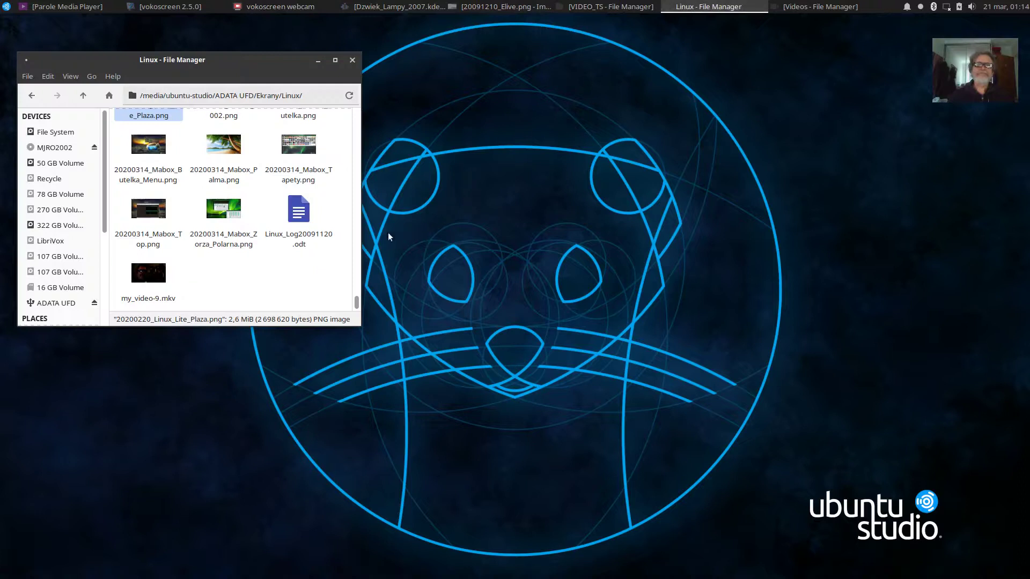
left_click_drag(358, 306, 356, 114)
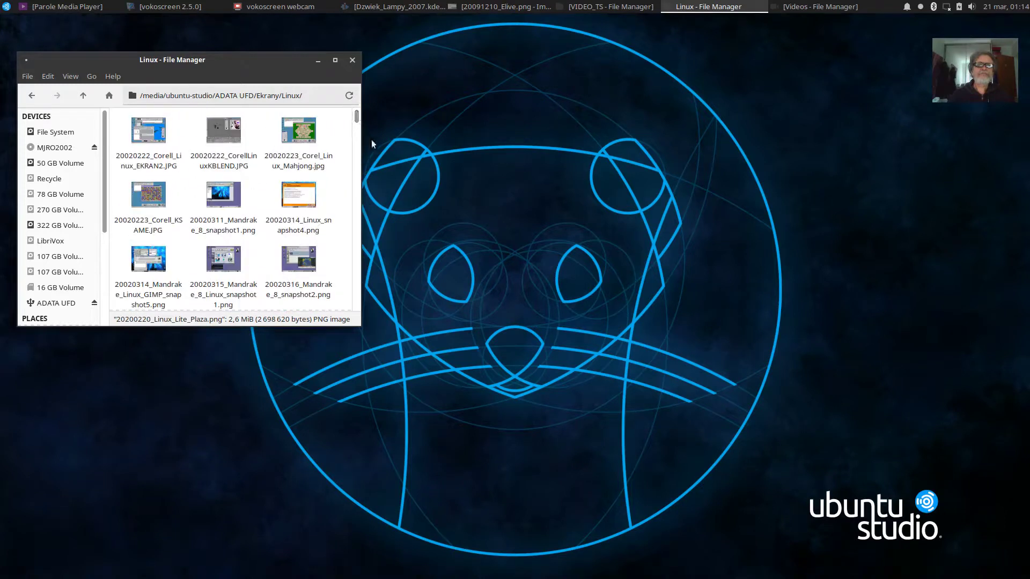
left_click_drag(357, 138, 706, 185)
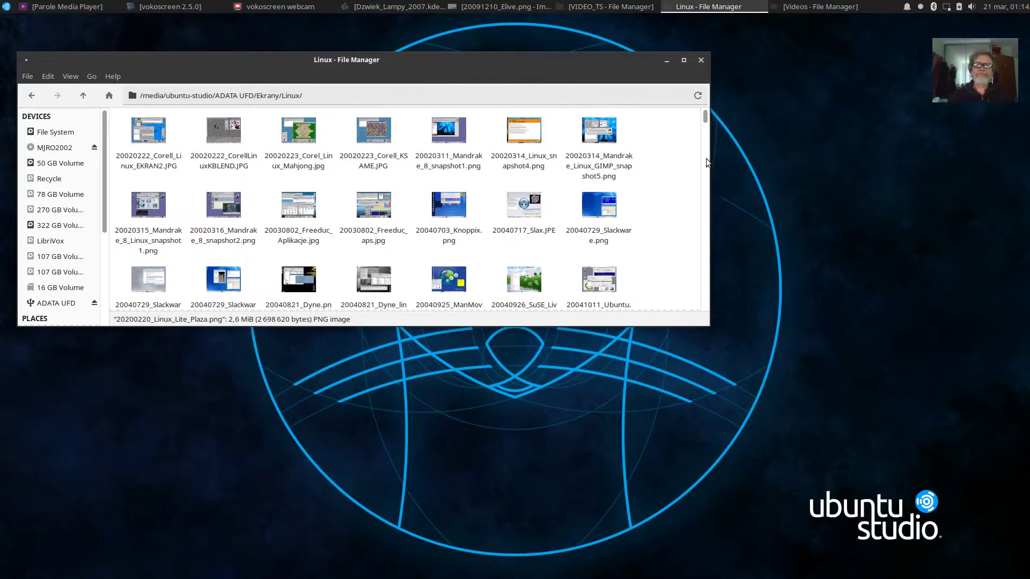
left_click_drag(704, 115, 697, 339)
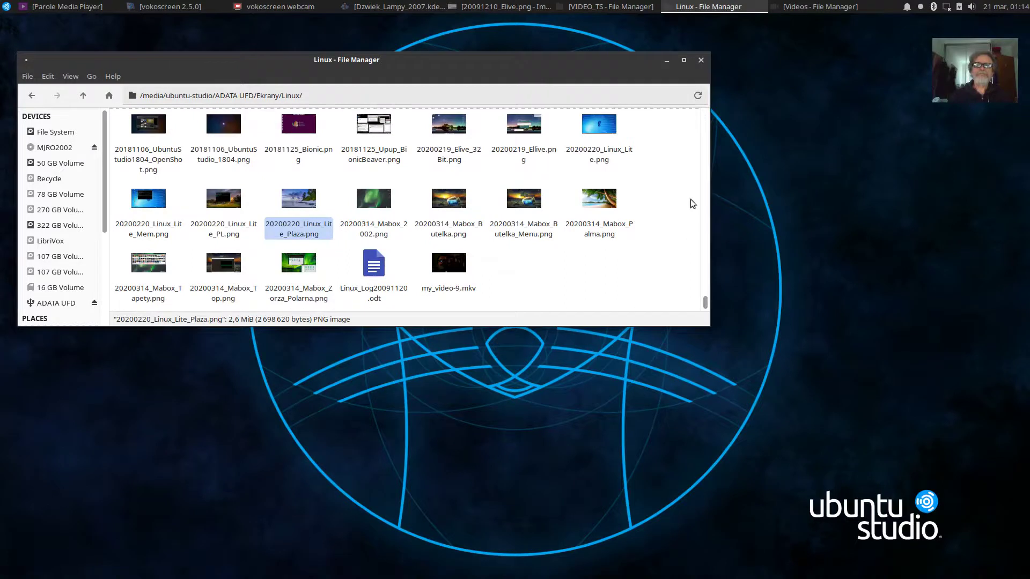
left_click(665, 60)
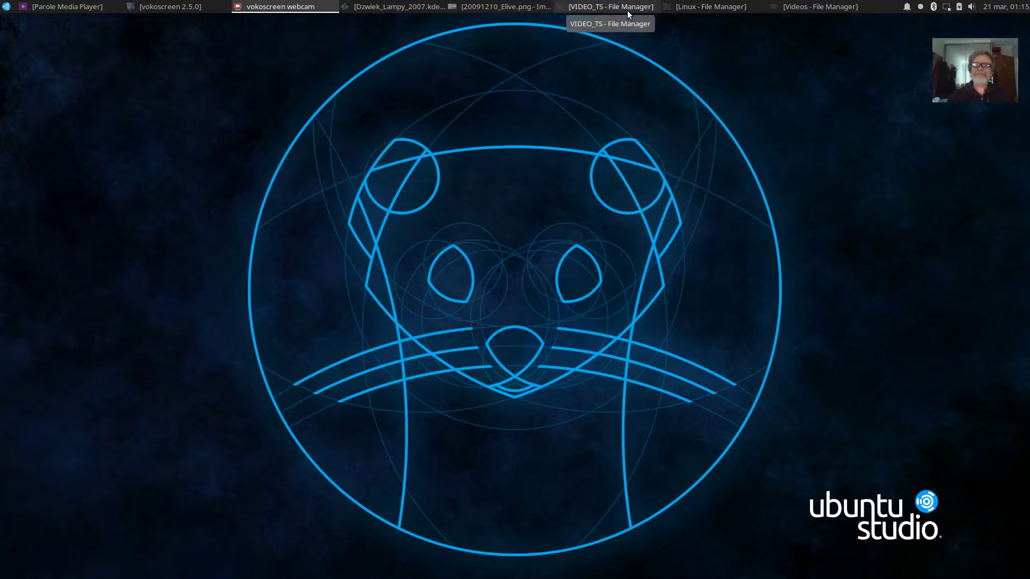
left_click(920, 6)
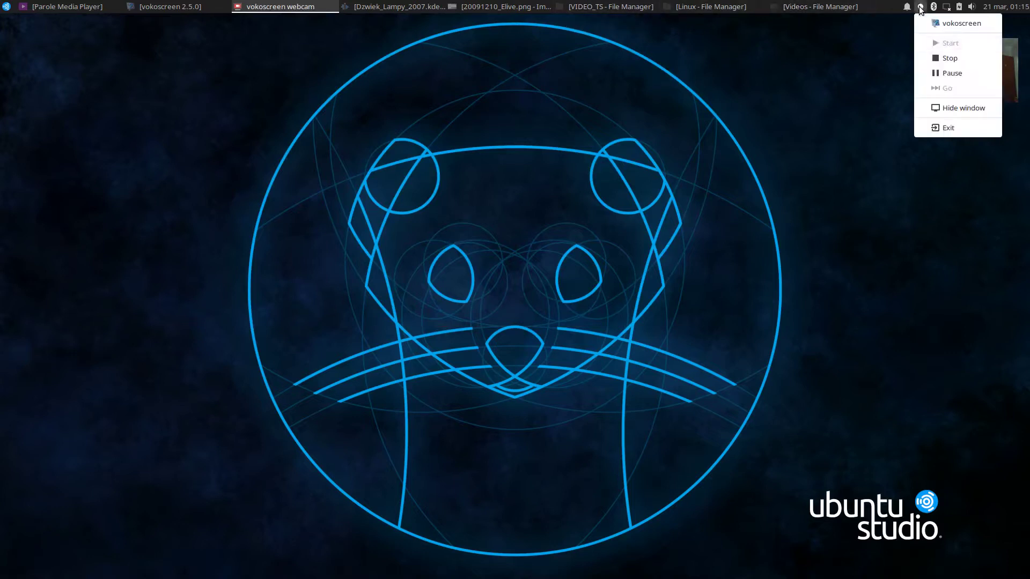